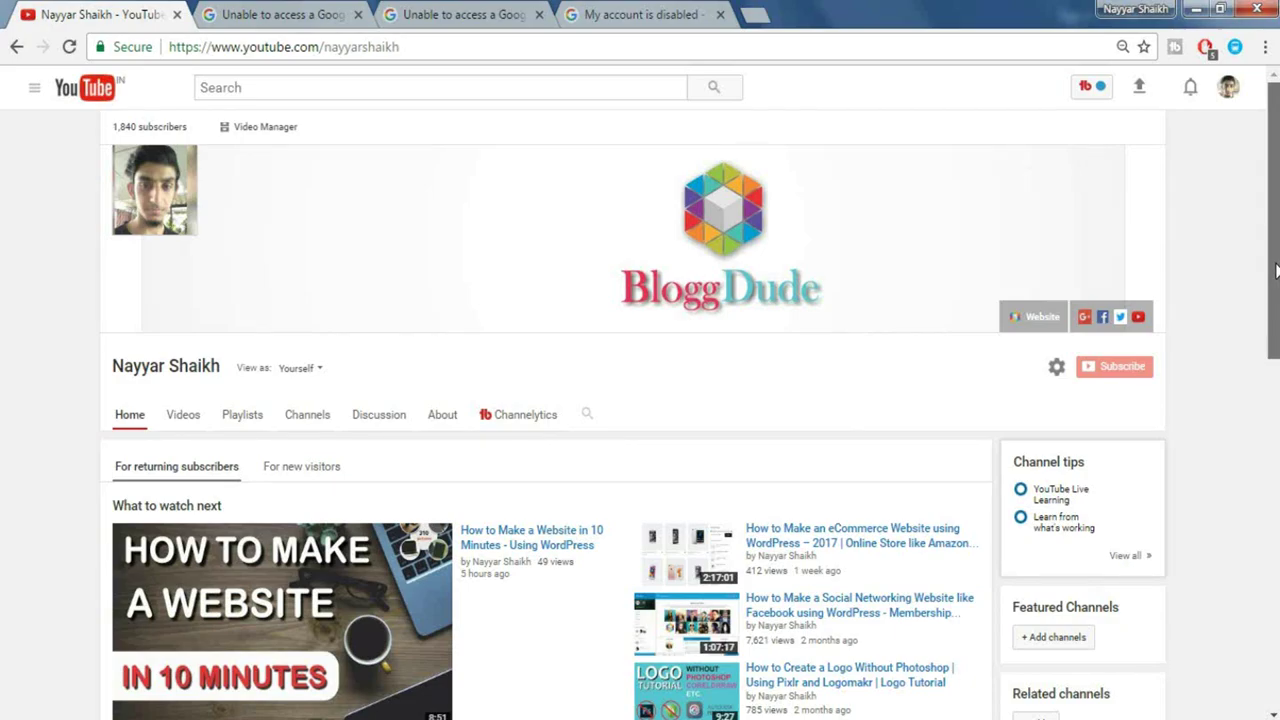
- Scroll the terminated YouTube channel page showing the policy-violation termination notice
{"action": "left_click_drag", "start_coordinate": [1276, 276], "coordinate": [1268, 370]}
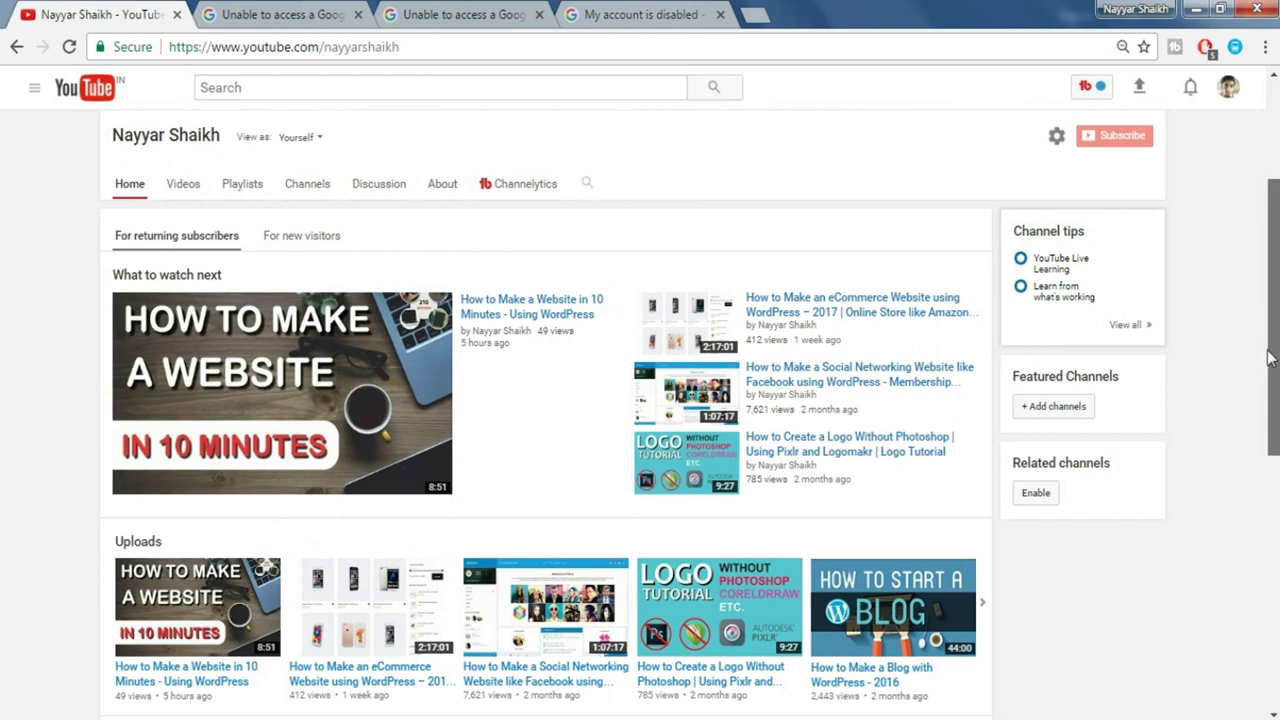
{"action": "scroll", "coordinate": [1267, 365], "scroll_direction": "up", "scroll_amount": 3}
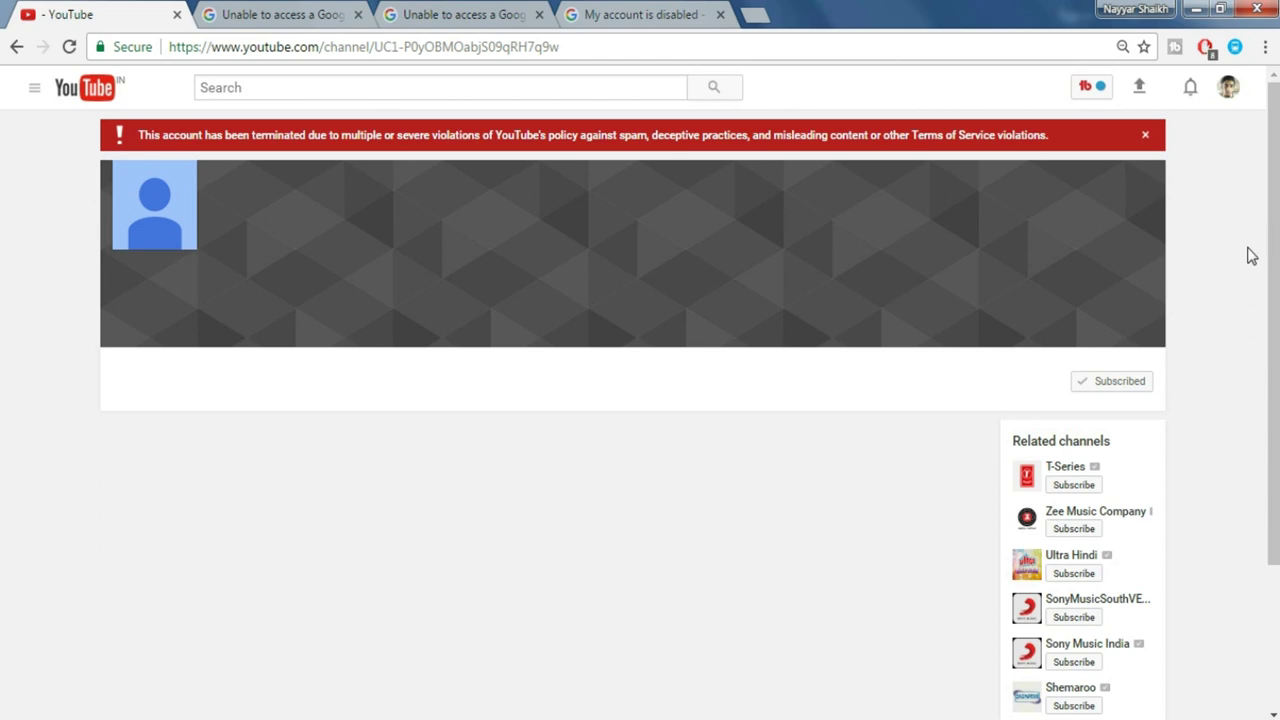
- Switch to the 'Unable to access a Google product' appeal form tab with the prefilled sign-in email
{"action": "left_click", "coordinate": [305, 14]}
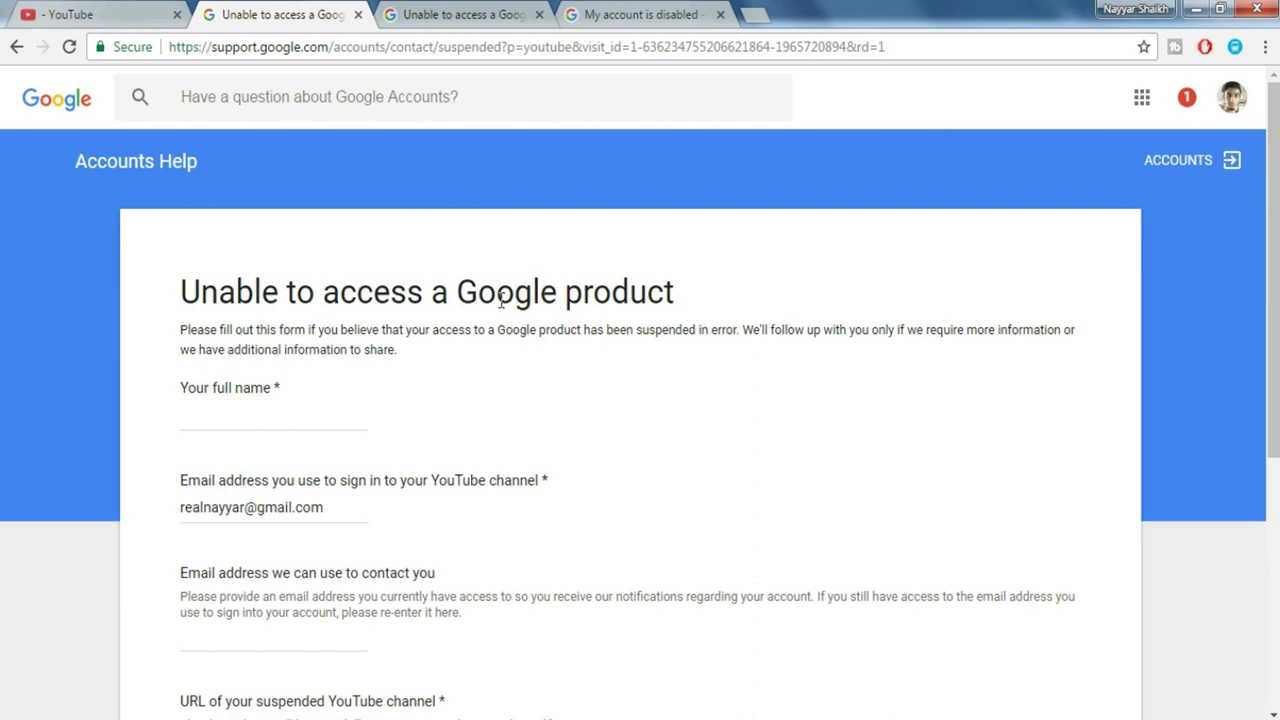
- Enter the account holder's full name in the appeal form's name field
{"action": "left_click_drag", "start_coordinate": [1270, 208], "coordinate": [1266, 366]}
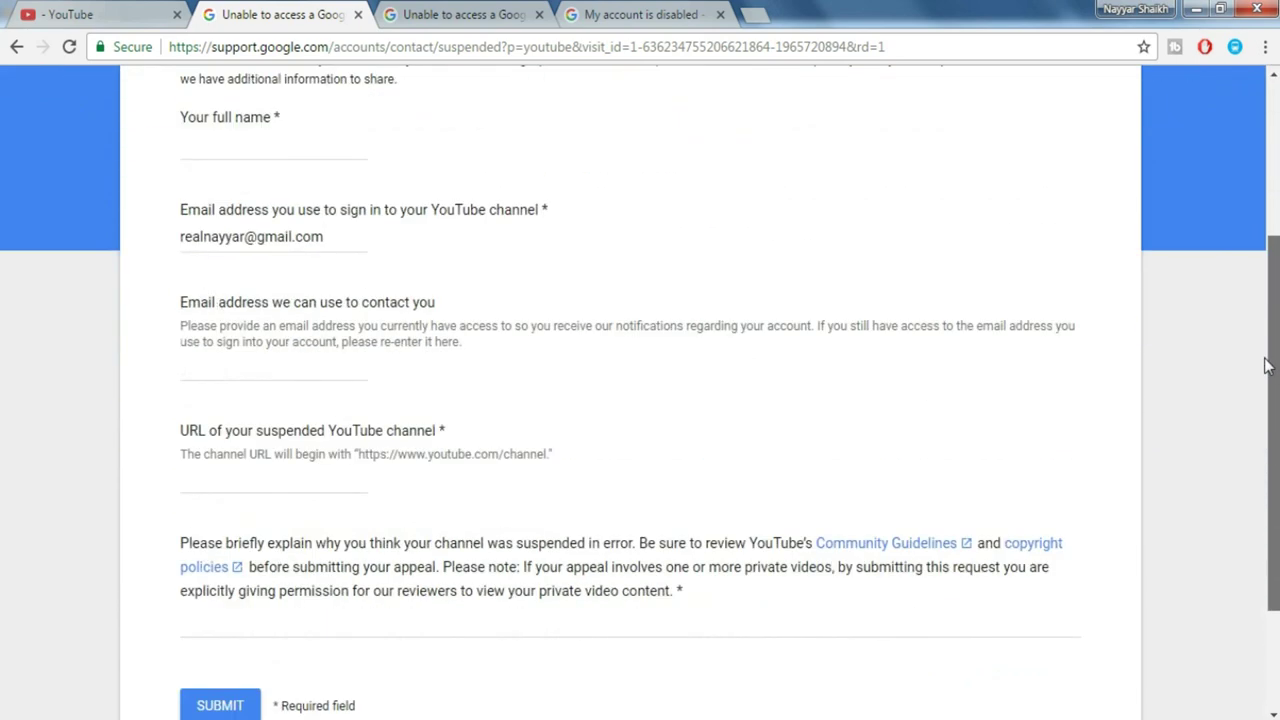
{"action": "left_click", "coordinate": [229, 141]}
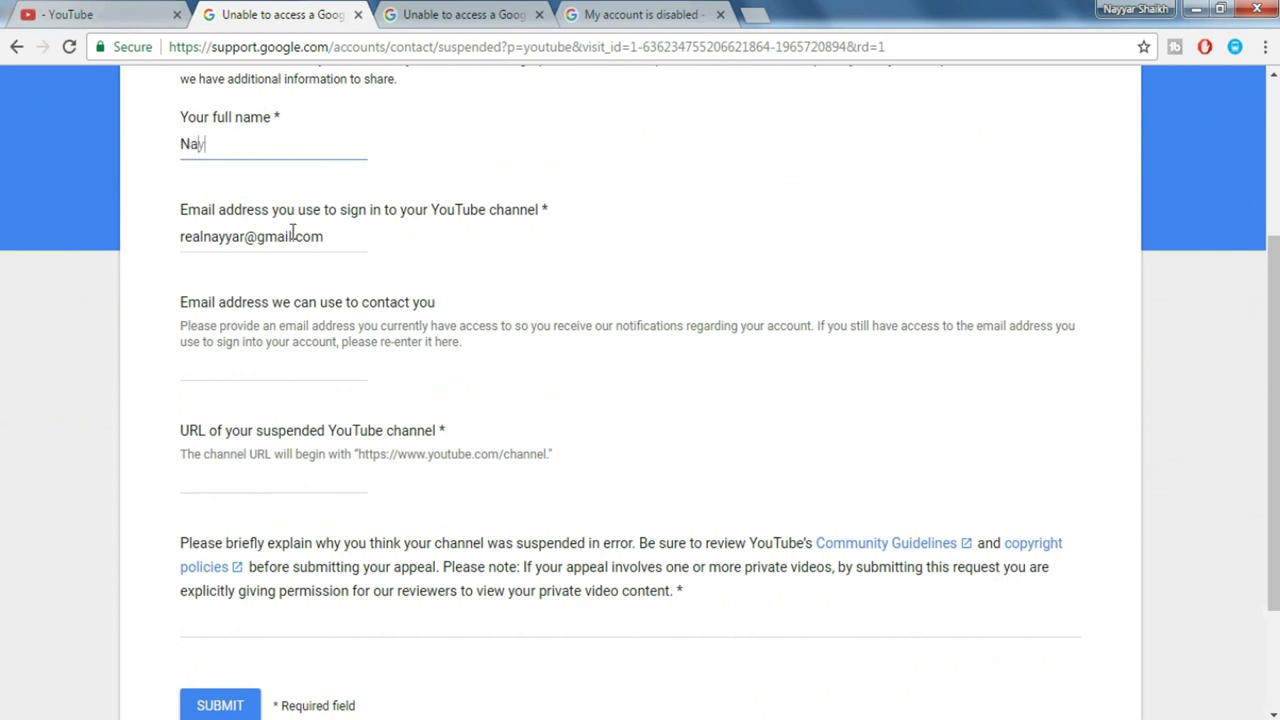
- Replace the prefilled sign-in email with the account holder's email address
{"action": "left_click_drag", "start_coordinate": [326, 240], "coordinate": [171, 217]}
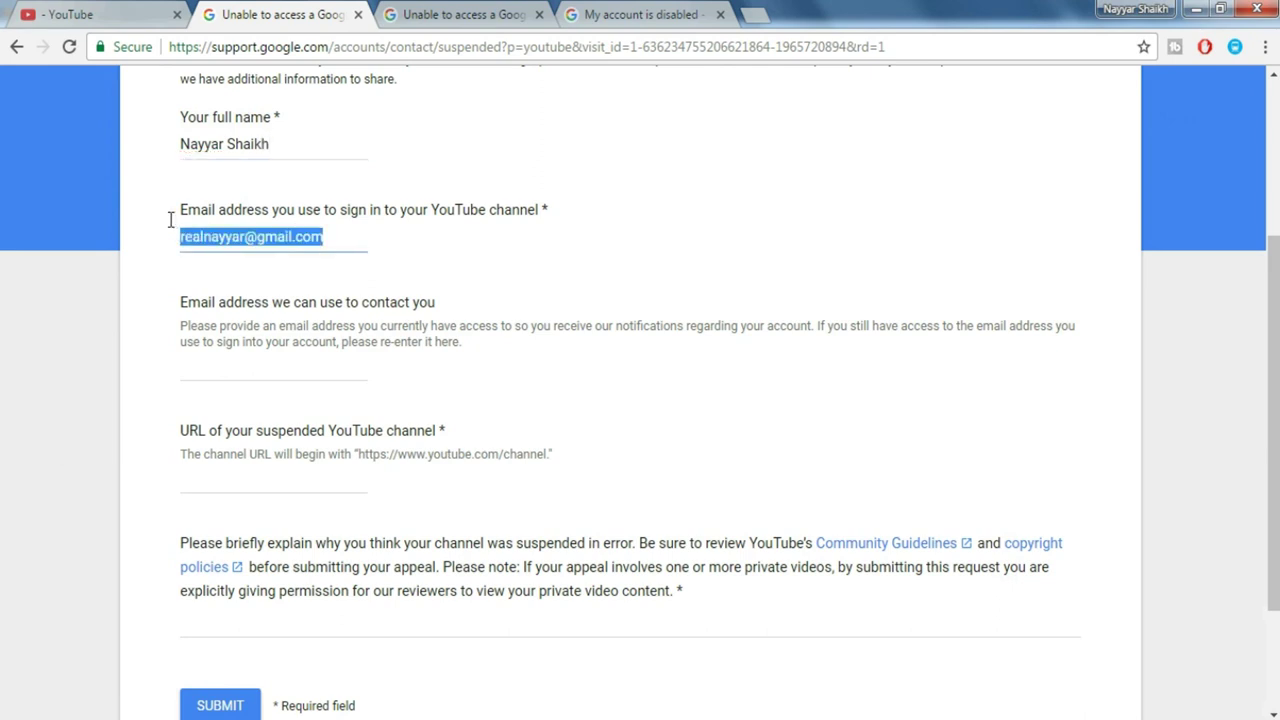
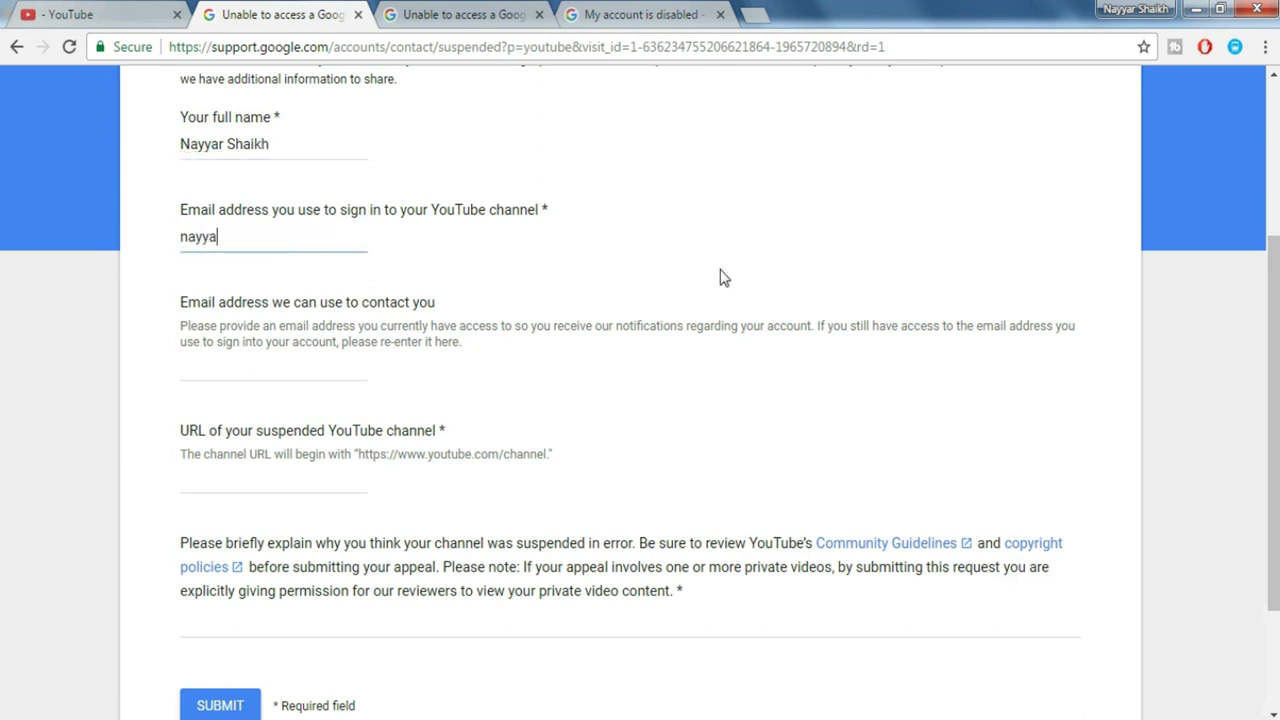
{"action": "scroll", "coordinate": [716, 310], "scroll_direction": "down", "scroll_amount": 1}
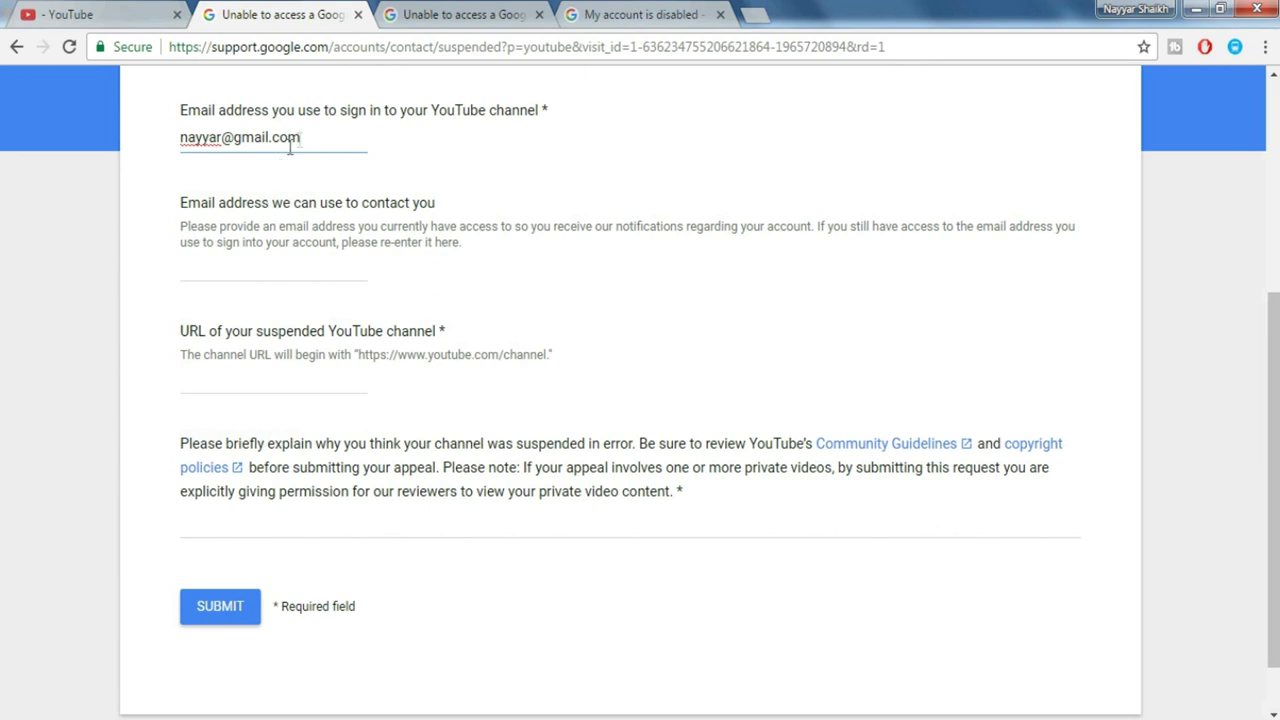
- Copy the sign-in email into the contact email field, then return to the channel page
{"action": "left_click_drag", "start_coordinate": [303, 137], "coordinate": [167, 127]}
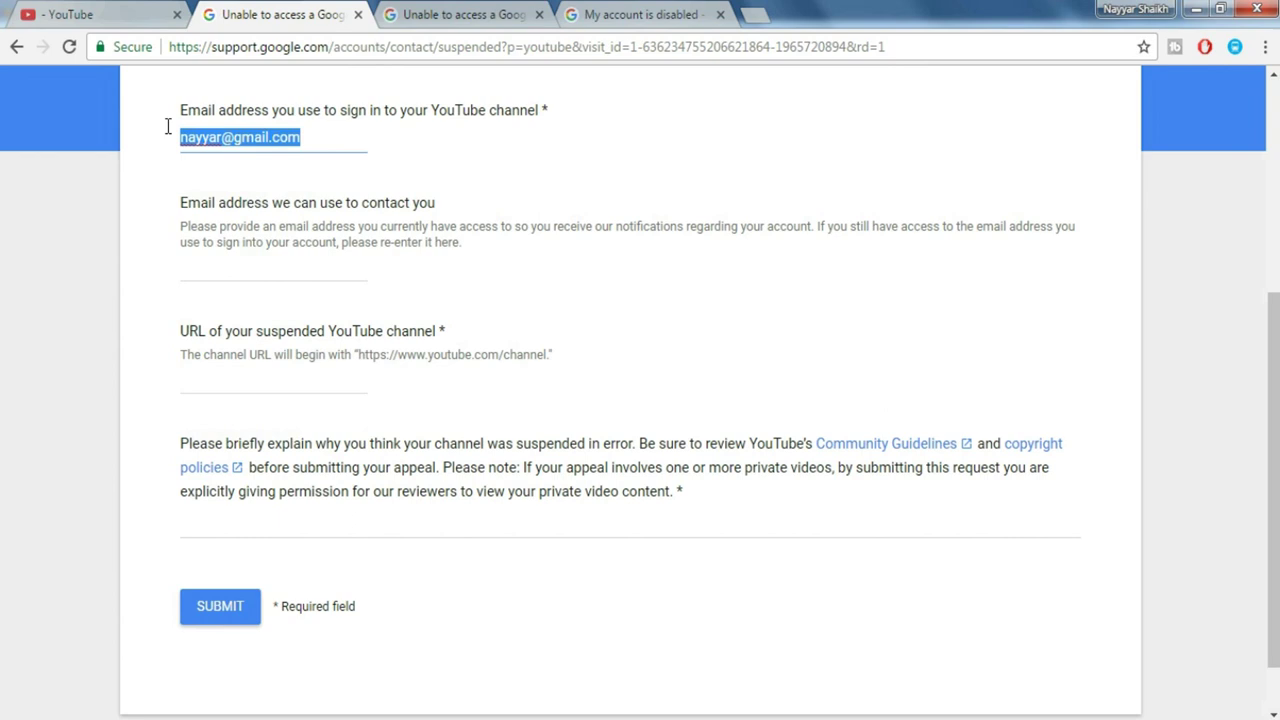
{"action": "key", "text": "ctrl+c"}
{"action": "left_click", "coordinate": [286, 270]}
{"action": "key", "text": "ctrl+v"}
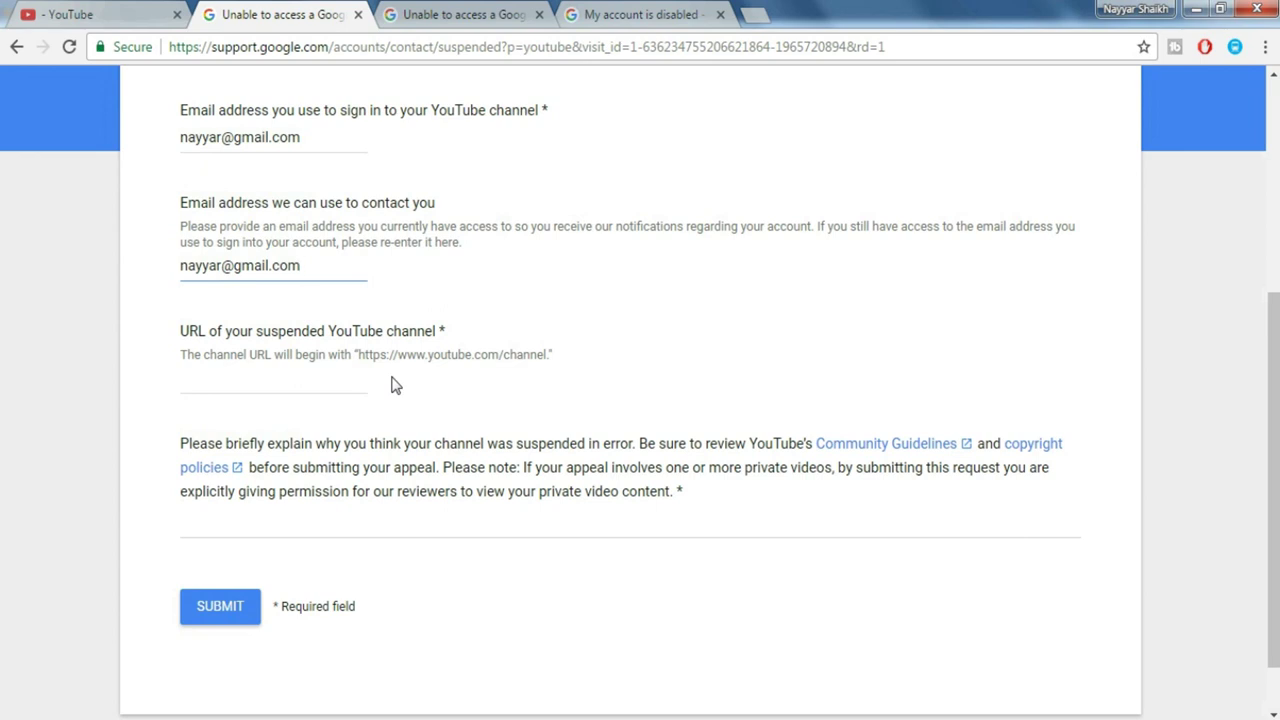
{"action": "key", "text": "ctrl+1"}
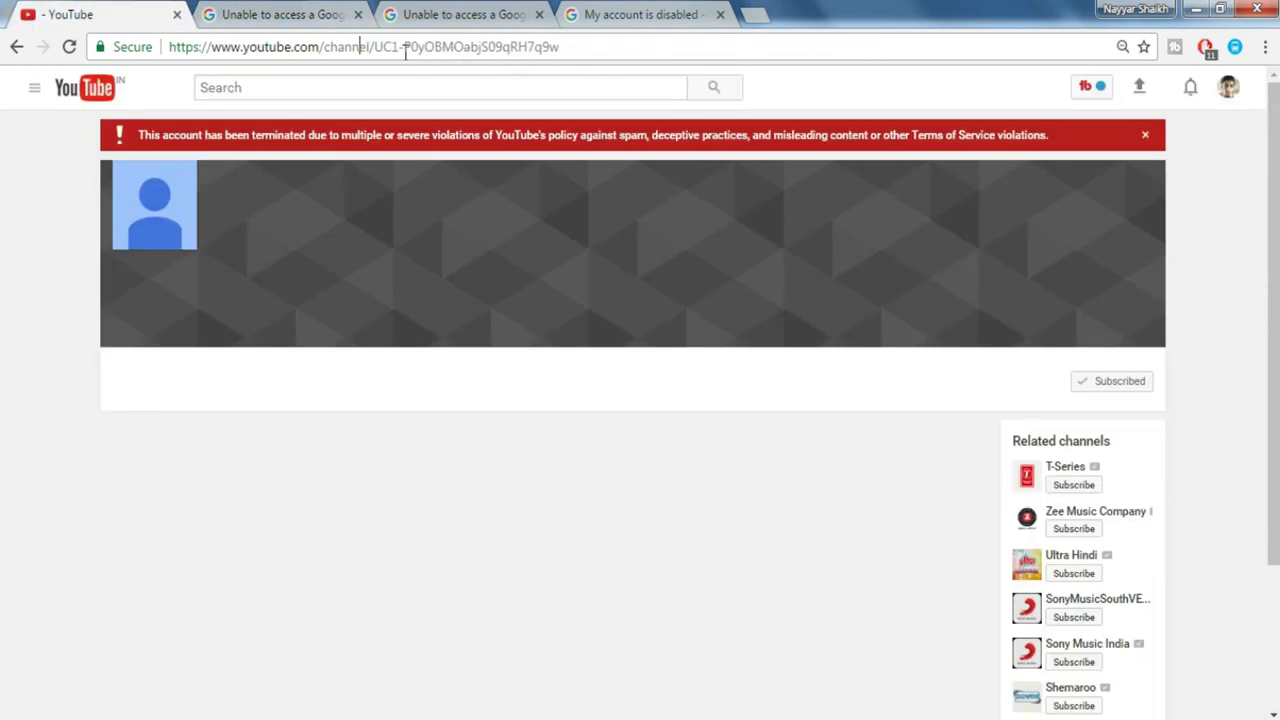
{"action": "left_click", "coordinate": [323, 46]}
- Replace the channel ID in the address bar with the channel's custom handle and load it
{"action": "left_click_drag", "start_coordinate": [323, 46], "coordinate": [372, 50]}
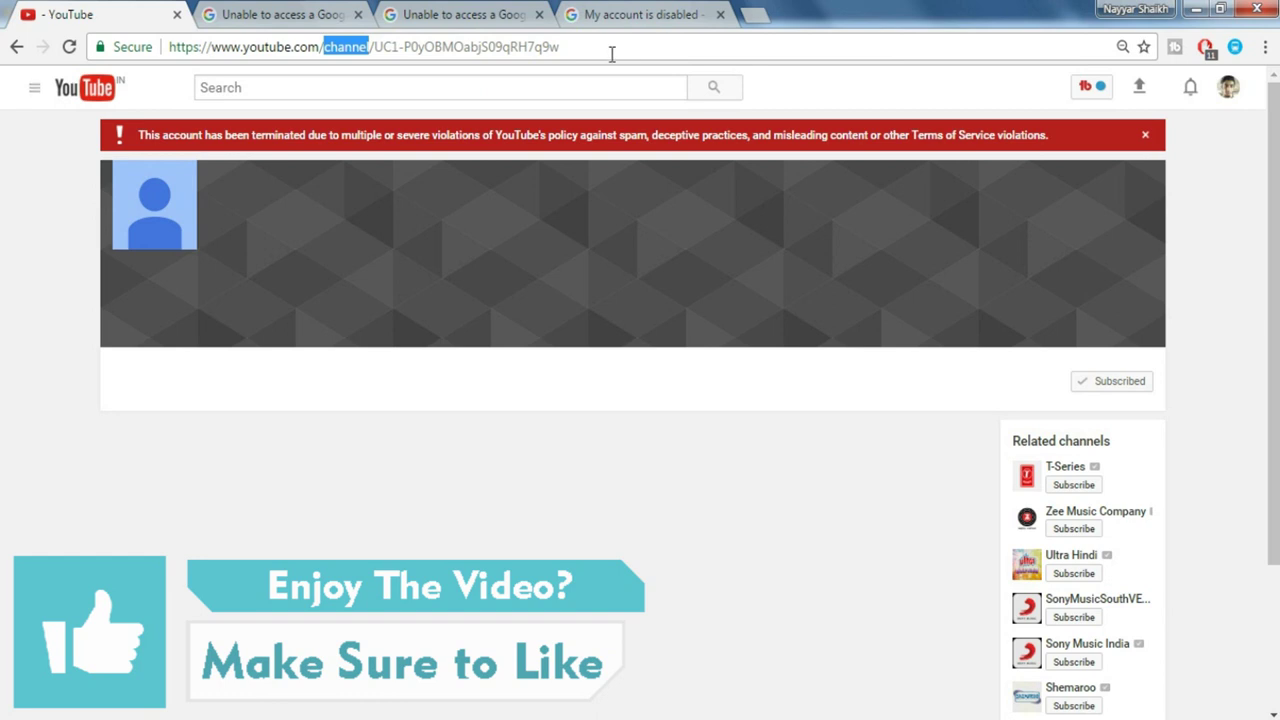
{"action": "left_click_drag", "start_coordinate": [560, 46], "coordinate": [325, 28]}
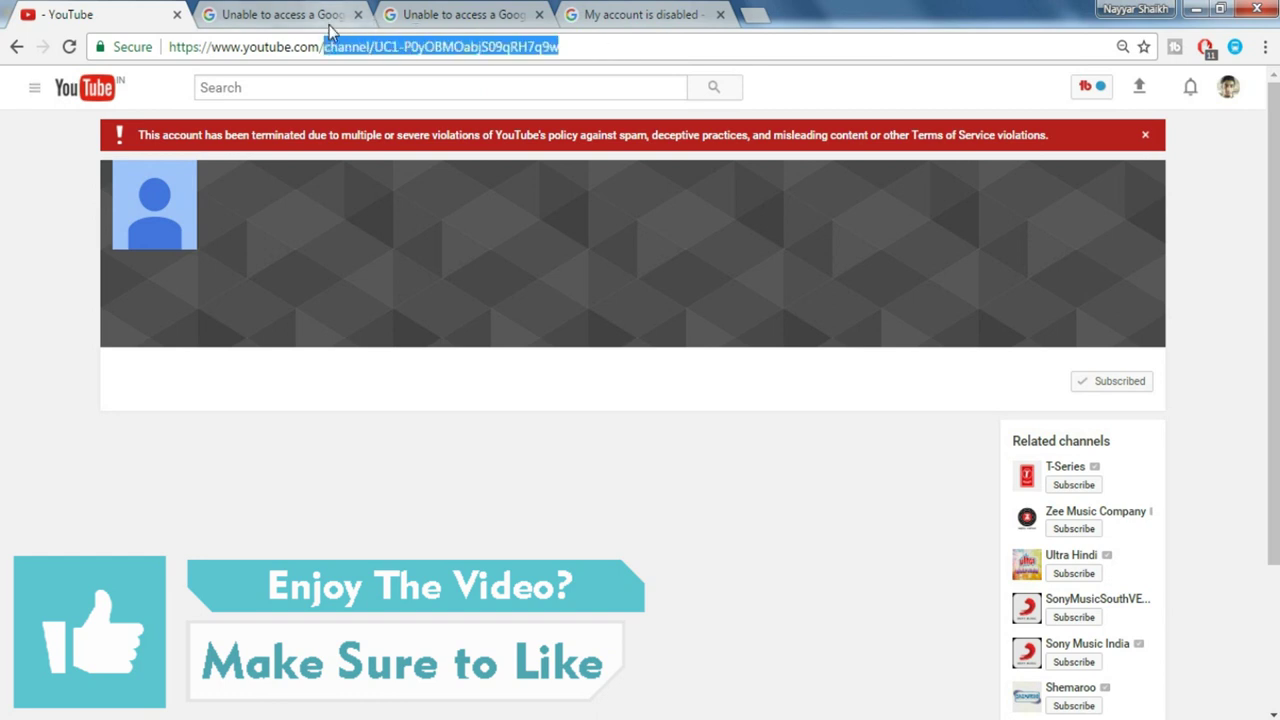
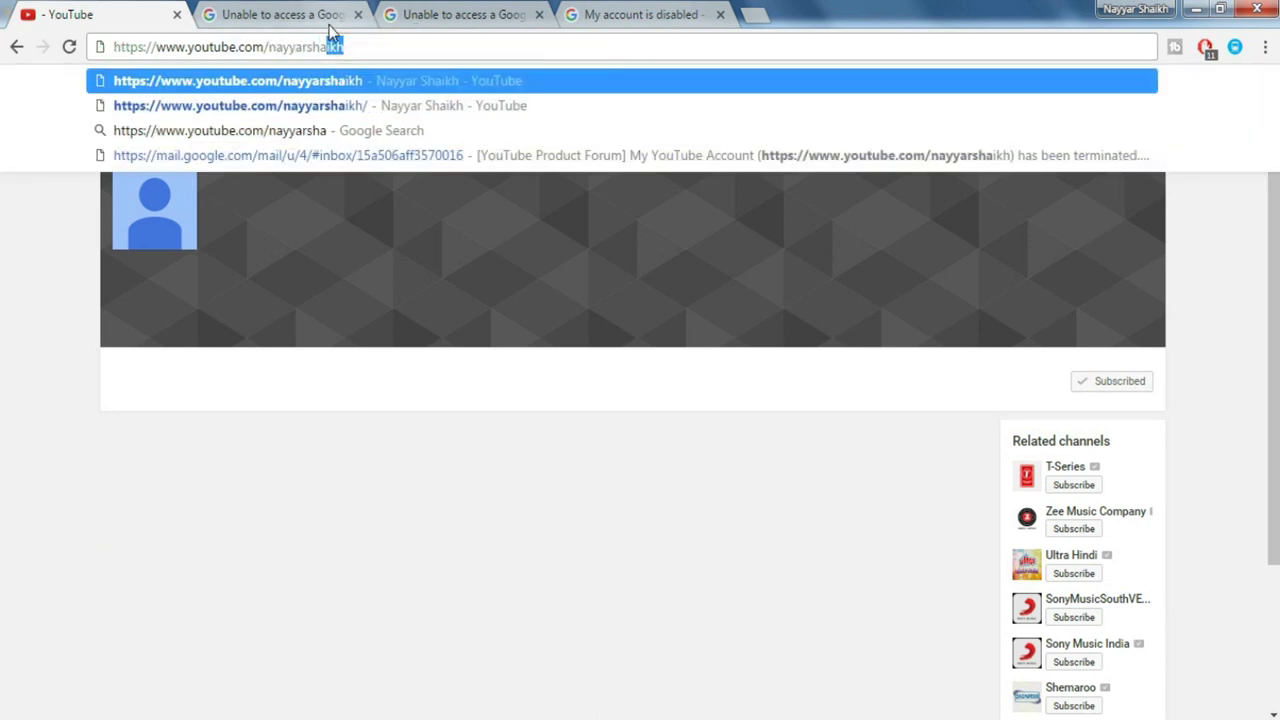
{"action": "key", "text": "Return"}
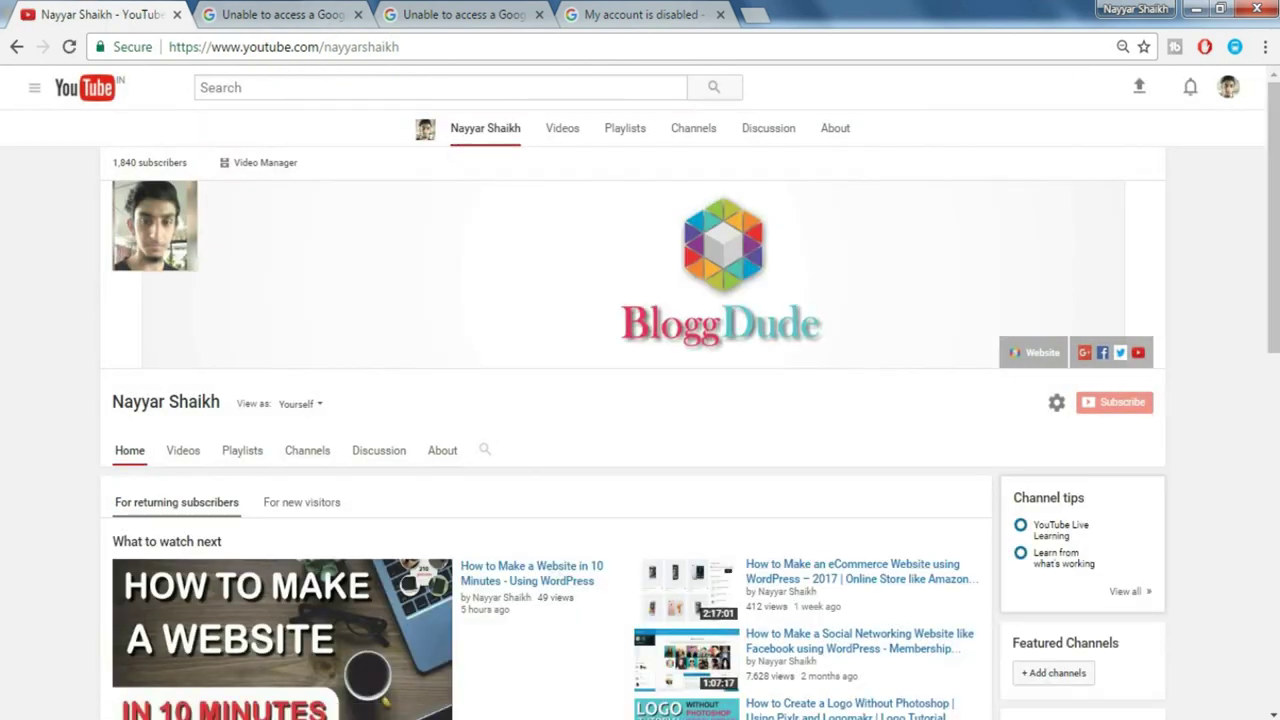
{"action": "scroll", "coordinate": [563, 131], "scroll_direction": "down", "scroll_amount": 3}
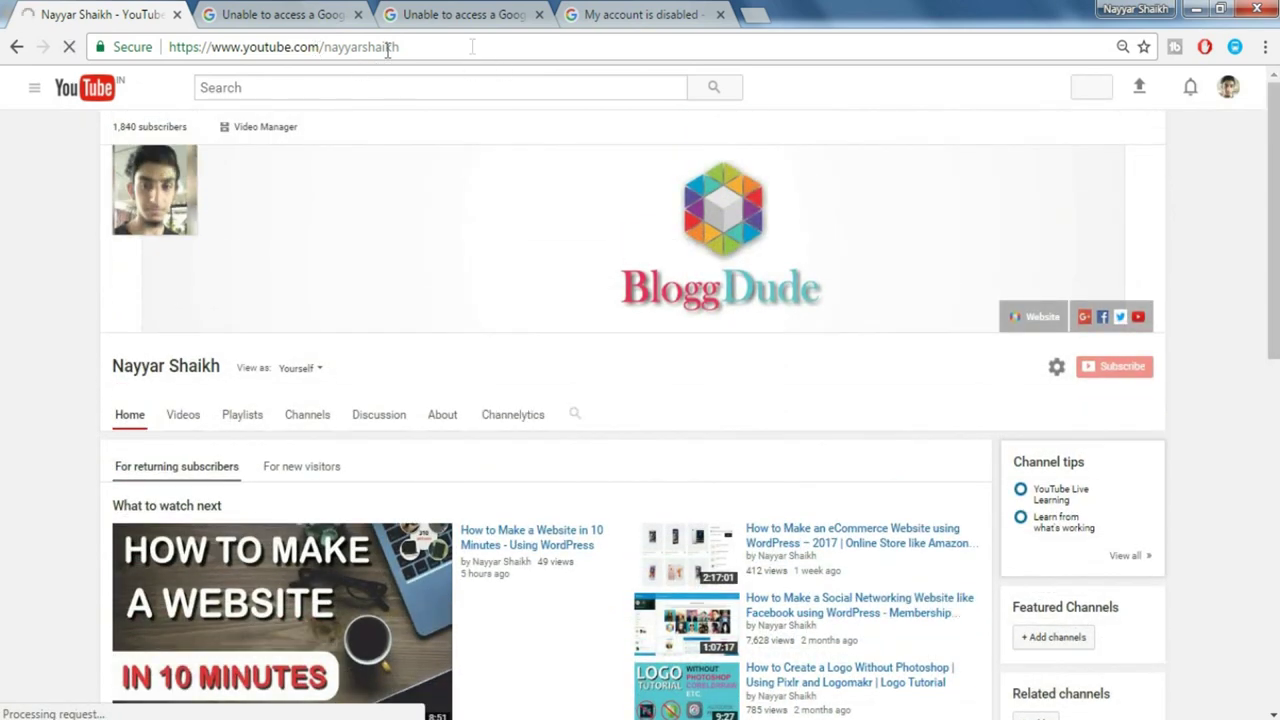
- Go back to the terminated channel page, select its full web address, and return to the appeal form
{"action": "left_click", "coordinate": [16, 46]}
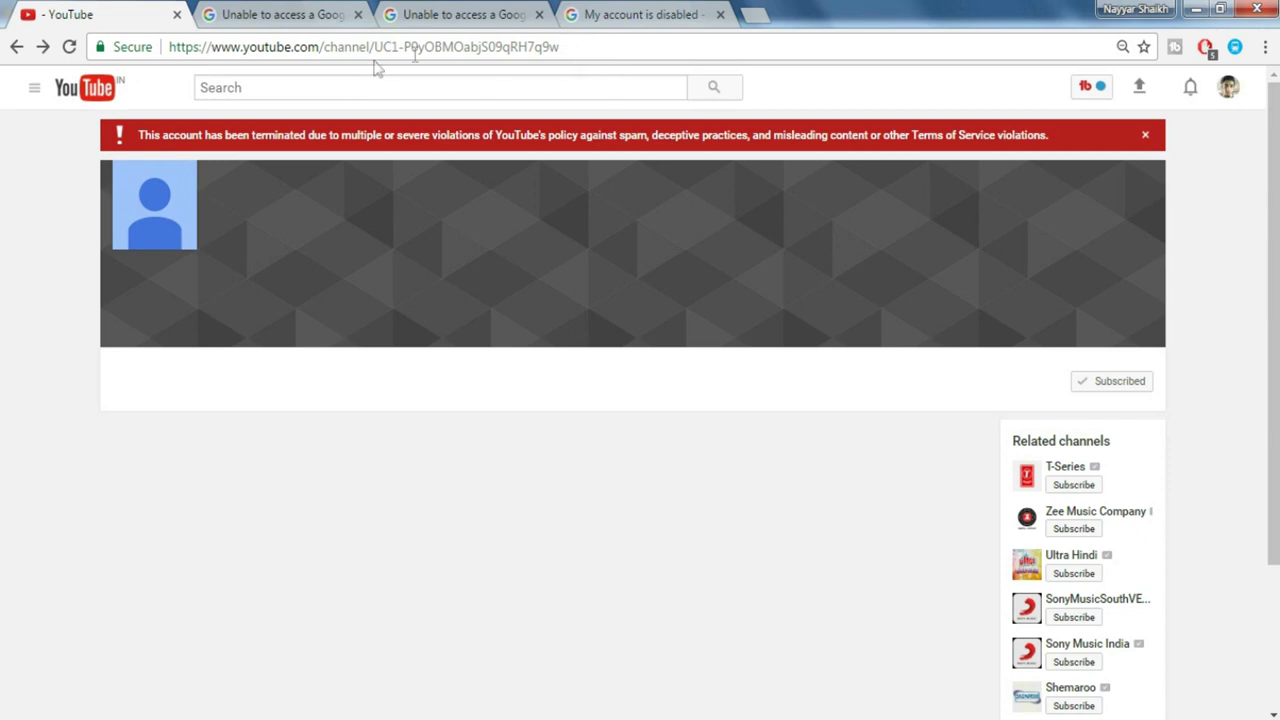
{"action": "left_click", "coordinate": [480, 50]}
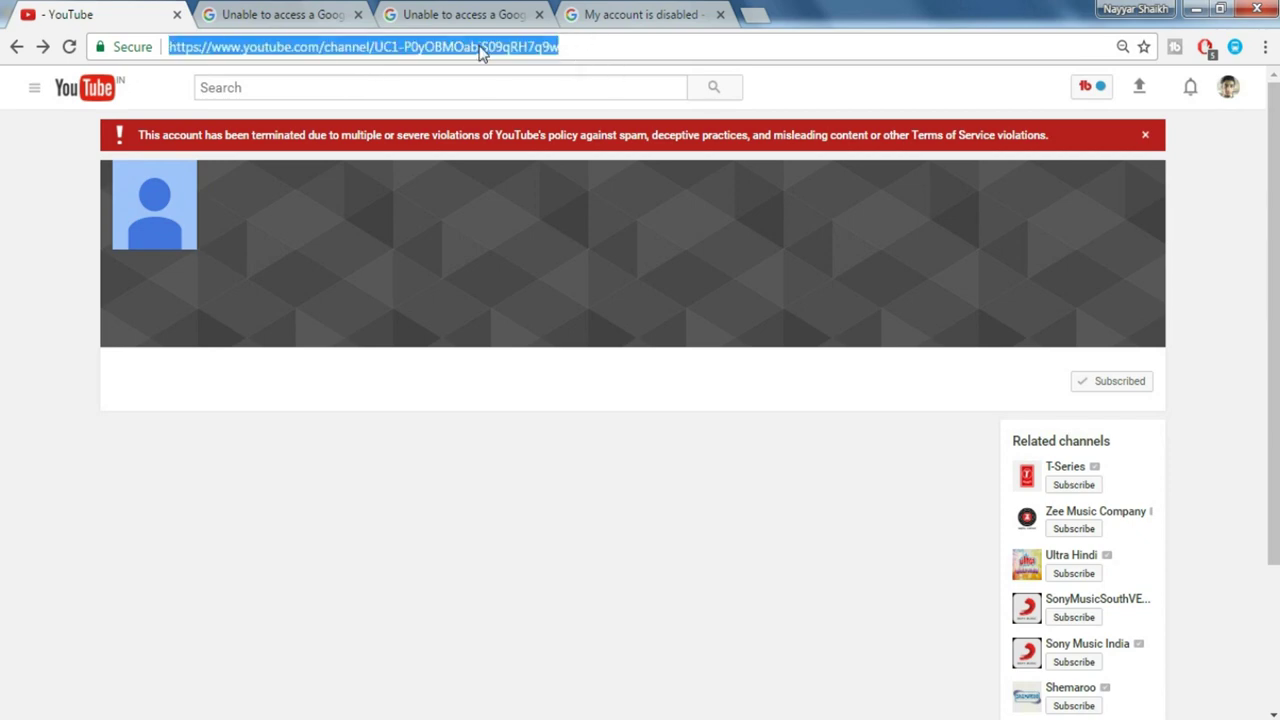
{"action": "left_click", "coordinate": [295, 12]}
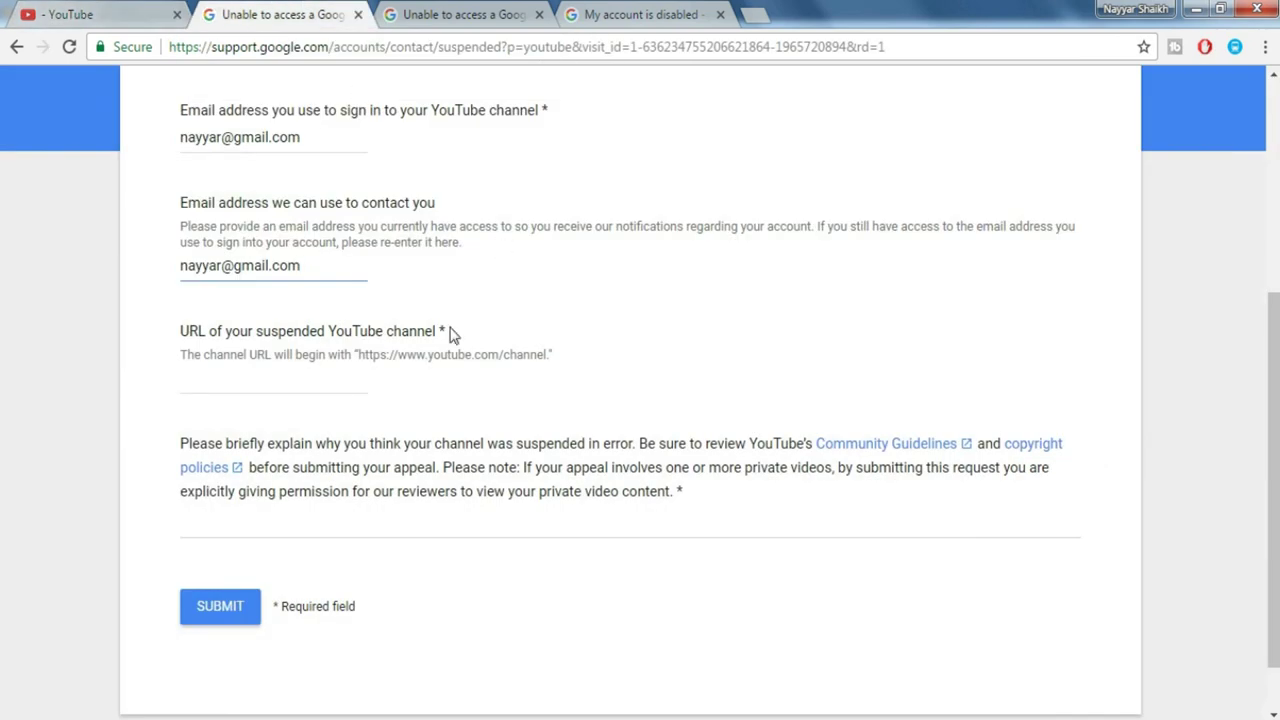
- Paste the suspended channel's URL into the appeal form's channel URL field
{"action": "left_click", "coordinate": [305, 369]}
{"action": "key", "text": "ctrl+v"}
{"action": "scroll", "coordinate": [689, 424], "scroll_direction": "down", "scroll_amount": 1}
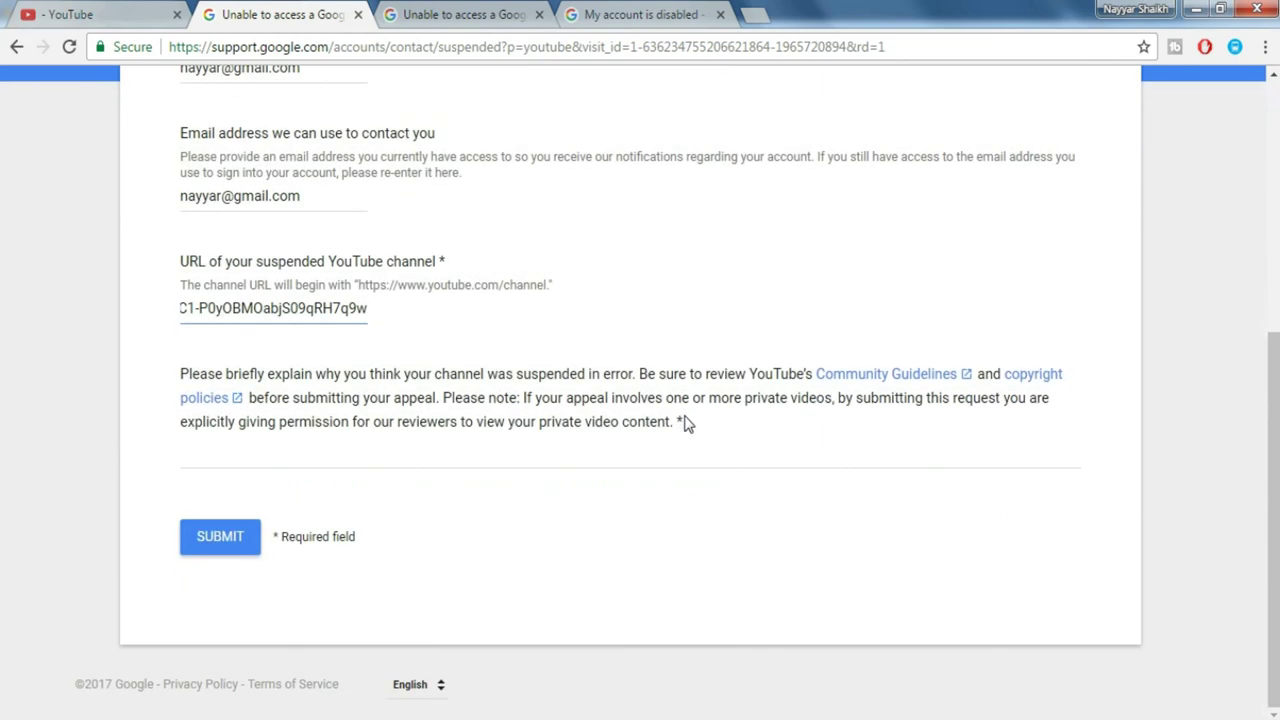
- Paste the prepared reinstatement explanation into the appeal's explanation box
{"action": "left_click", "coordinate": [361, 446]}
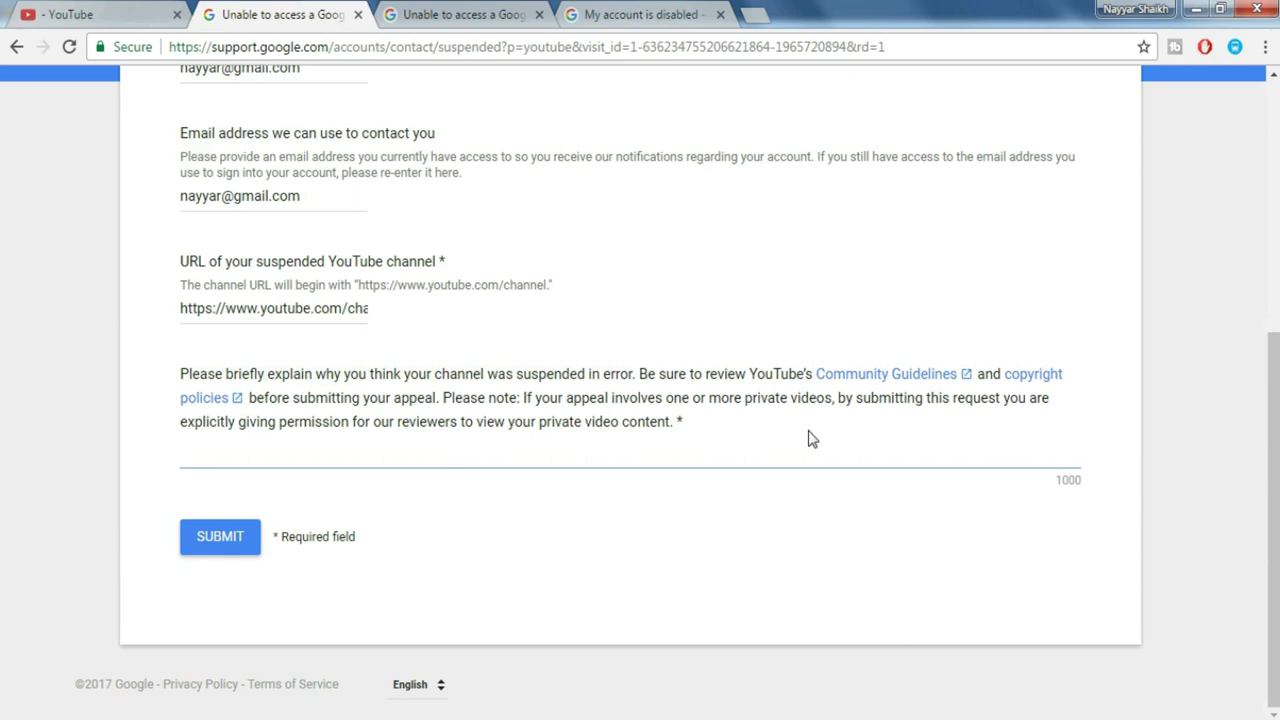
{"action": "type", "text": "Hello Respected YouTube Team, Recently my YouTube channel got Terminated, I think my Channel should not get Terminated because I follow YouTube Guidelines Very Carefully. Could you please recheck my channel to see that if anybody has wrongly flagged my videos?"}
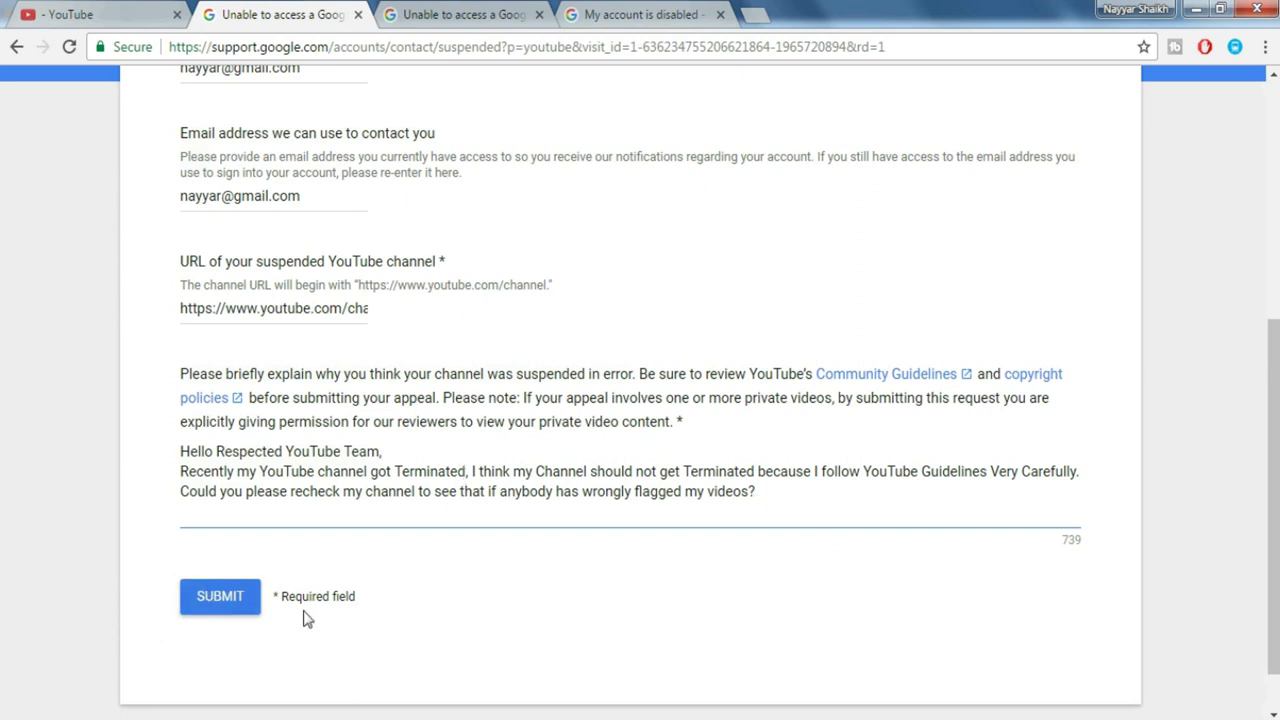
{"action": "scroll", "coordinate": [230, 610], "scroll_direction": "up", "scroll_amount": 1}
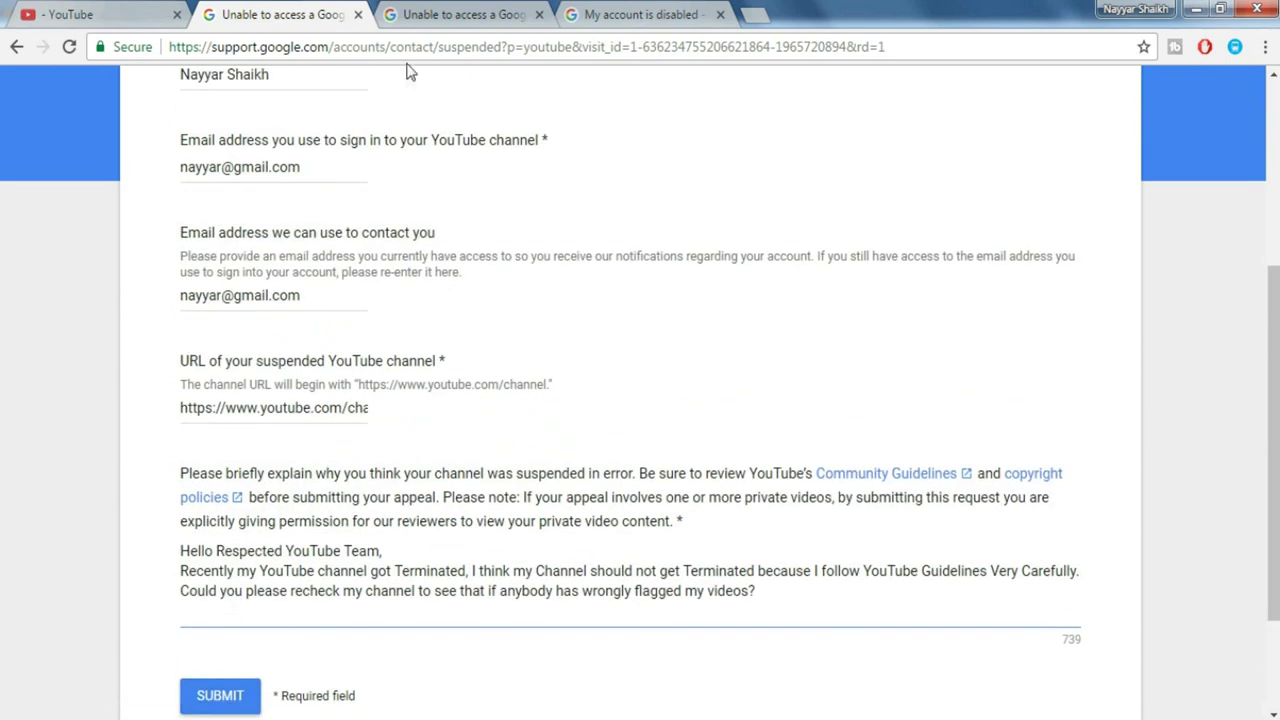
{"action": "left_click", "coordinate": [449, 12]}
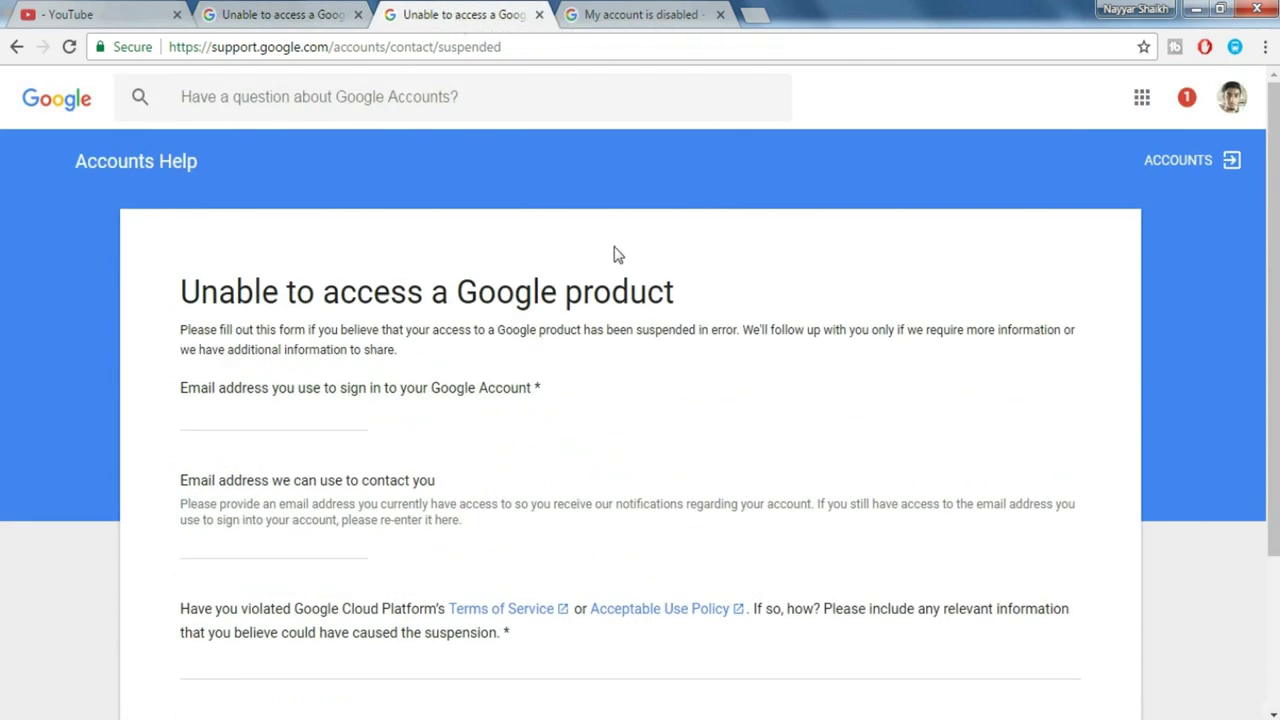
{"action": "scroll", "coordinate": [614, 258], "scroll_direction": "down", "scroll_amount": 1}
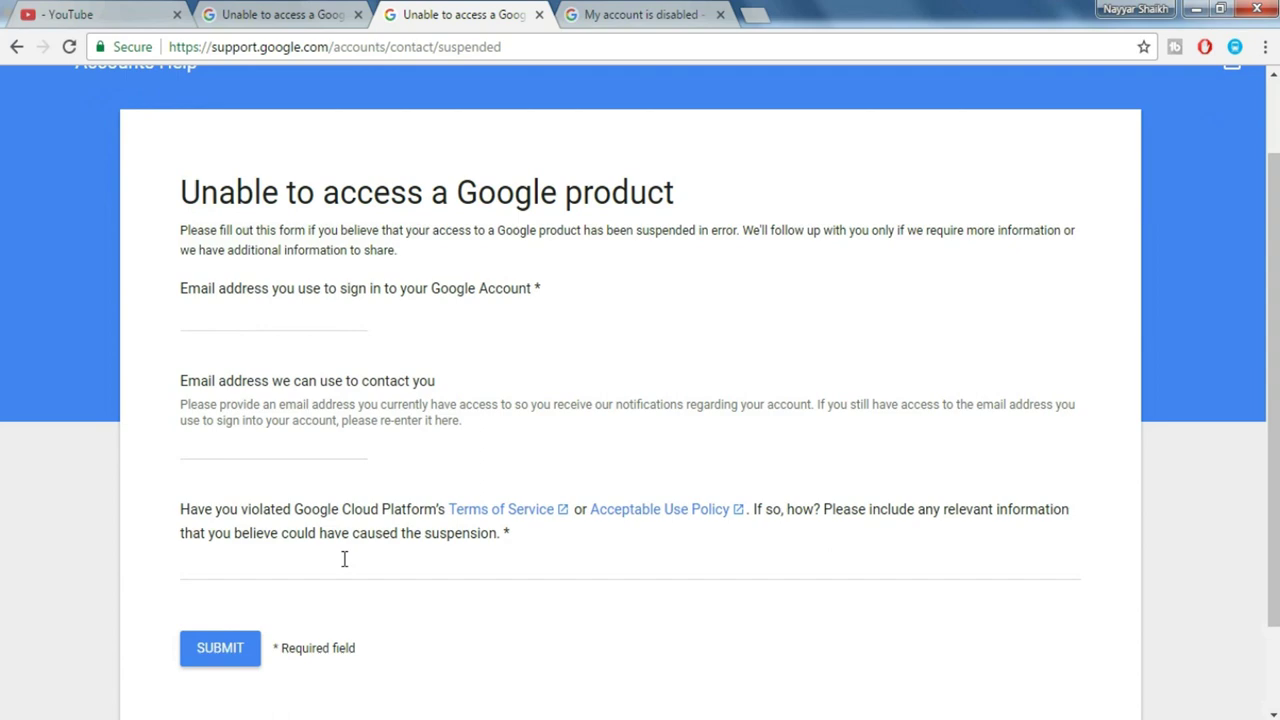
{"action": "left_click", "coordinate": [300, 12]}
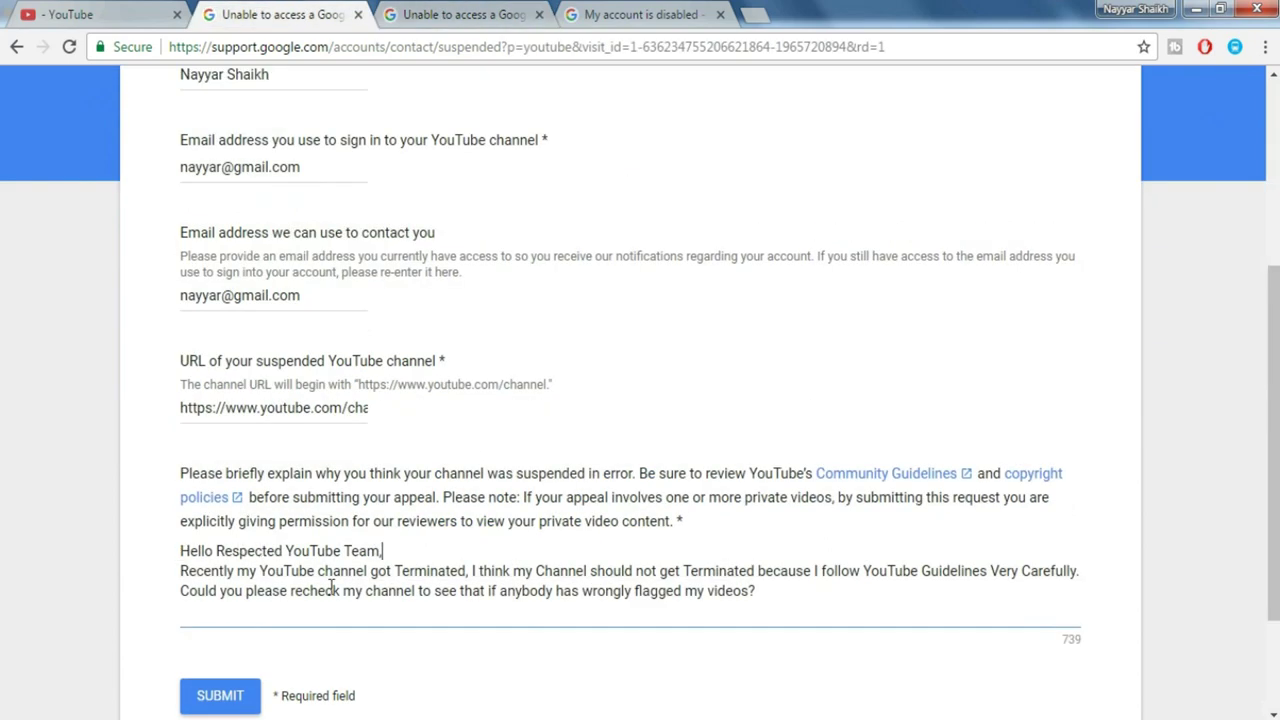
{"action": "left_click", "coordinate": [405, 12]}
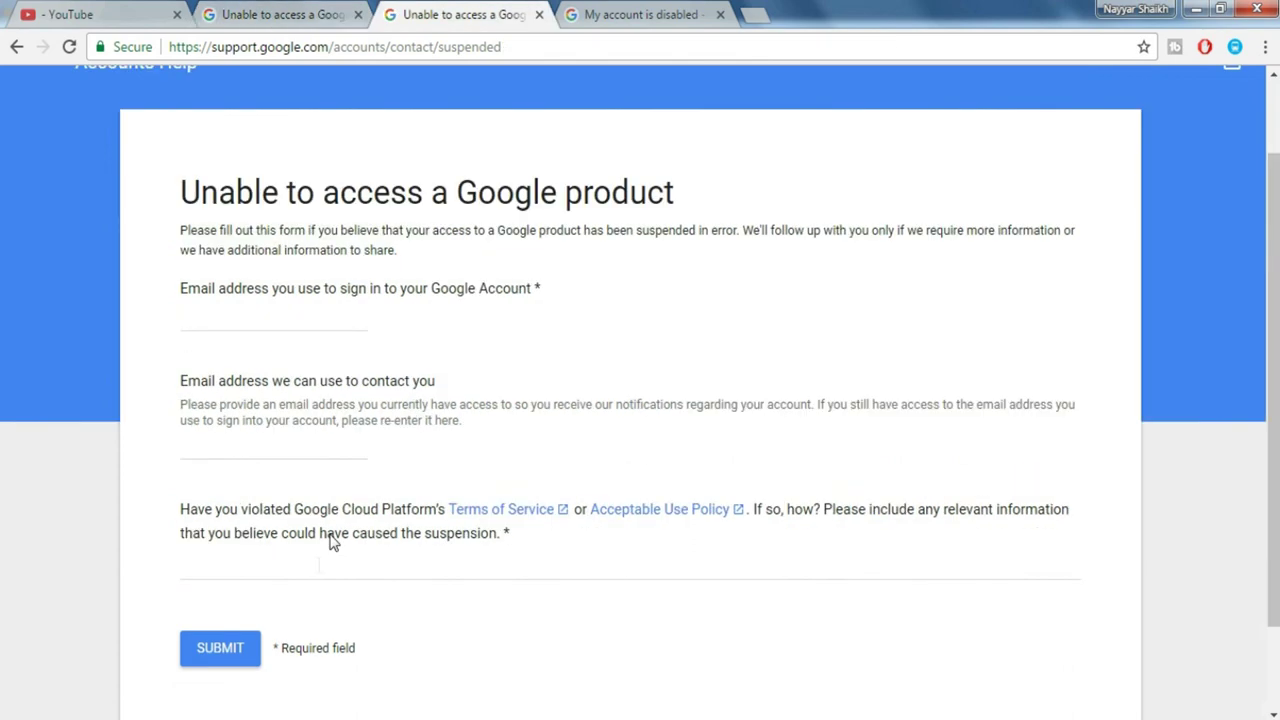
{"action": "left_click", "coordinate": [620, 20]}
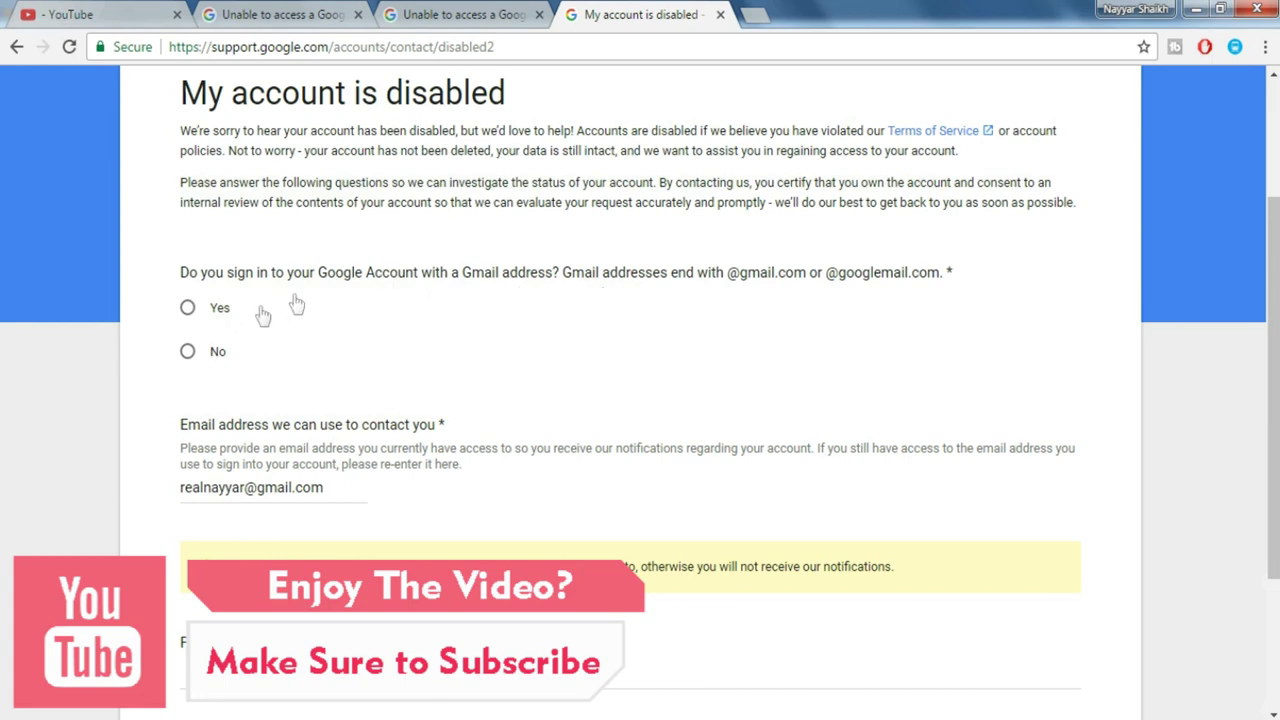
- Answer Yes to signing in with a Gmail address and select the disabled account's sign-in email field
{"action": "left_click", "coordinate": [189, 317]}
{"action": "scroll", "coordinate": [286, 280], "scroll_direction": "down", "scroll_amount": 2}
{"action": "left_click", "coordinate": [286, 279]}
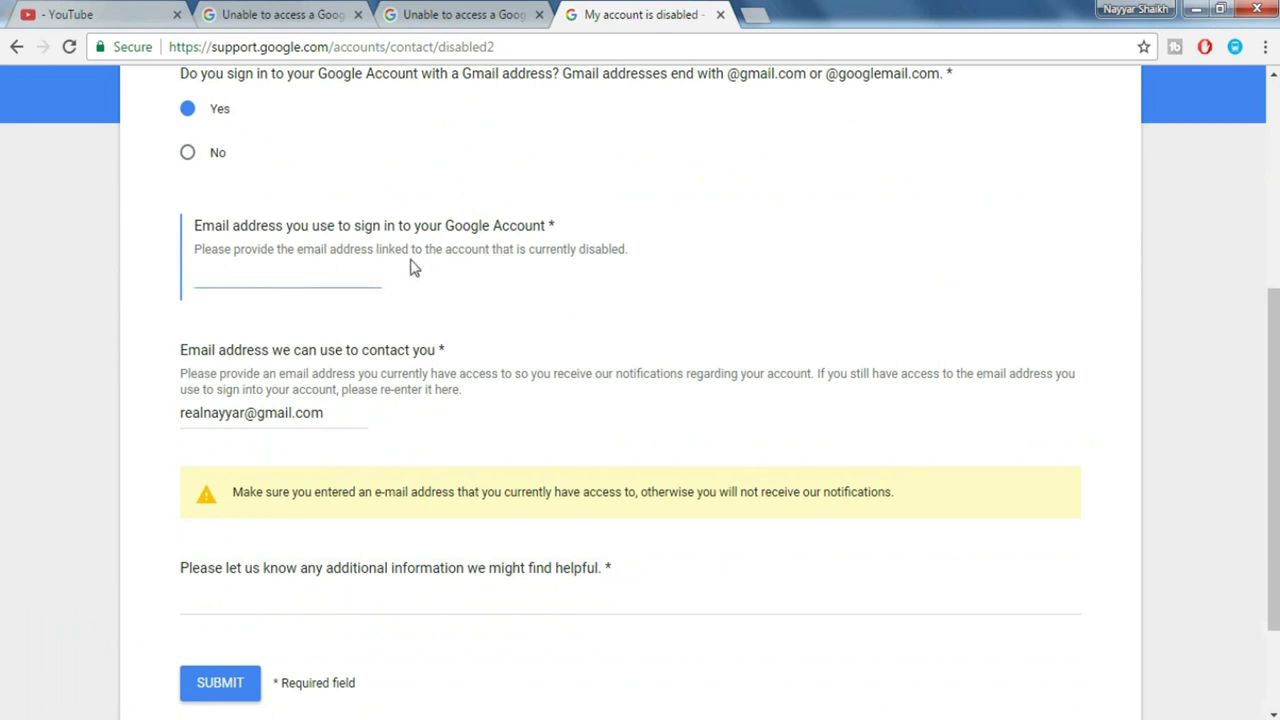
{"action": "scroll", "coordinate": [375, 350], "scroll_direction": "down", "scroll_amount": 2}
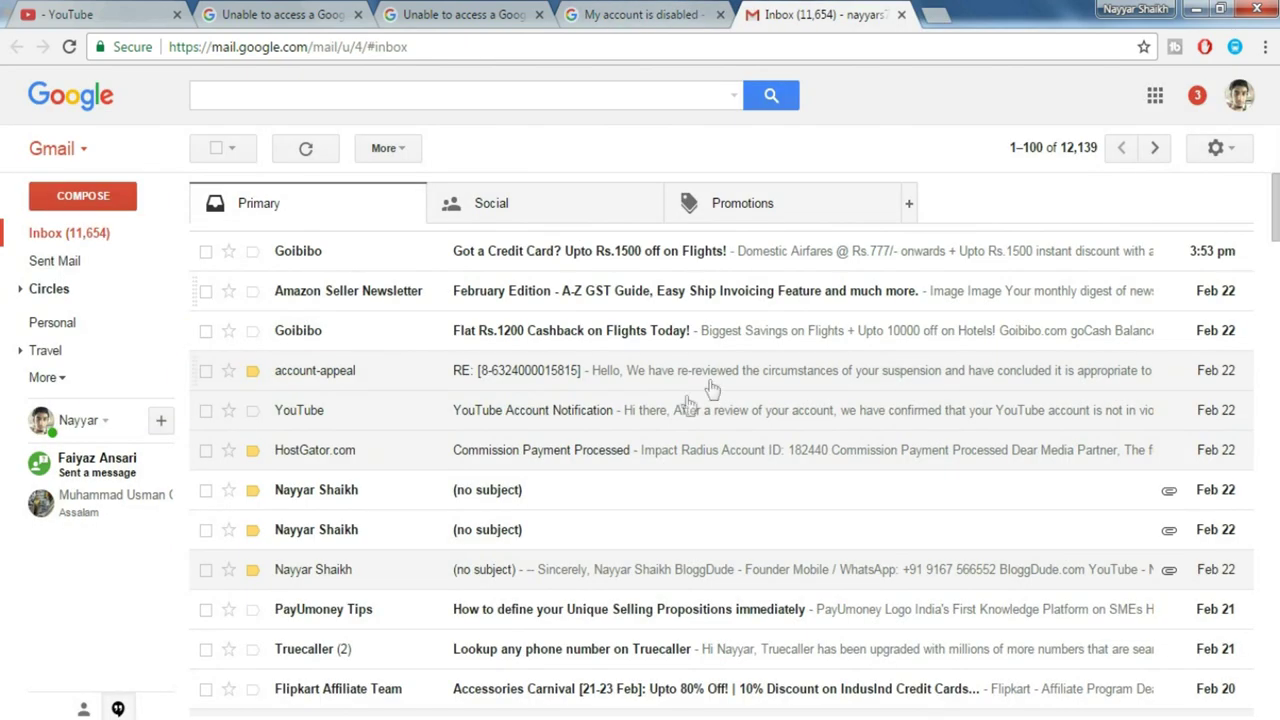
{"action": "left_click", "coordinate": [687, 416]}
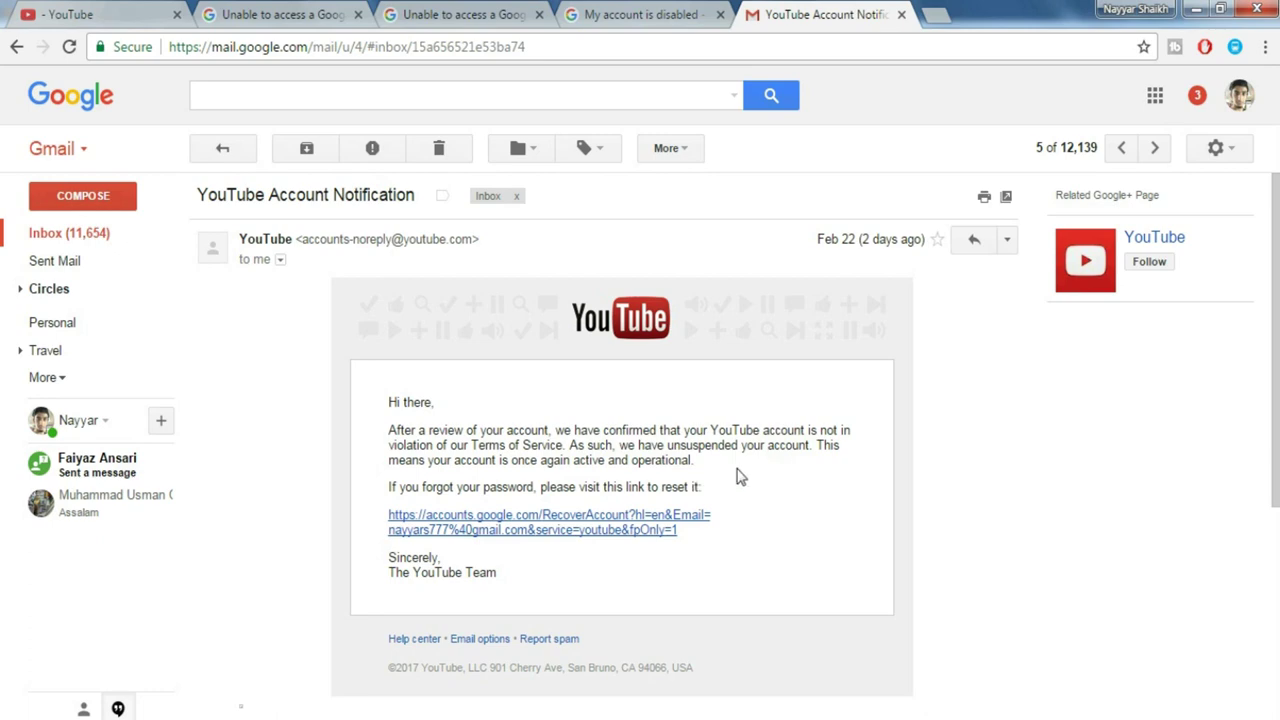
{"action": "left_click", "coordinate": [90, 234]}
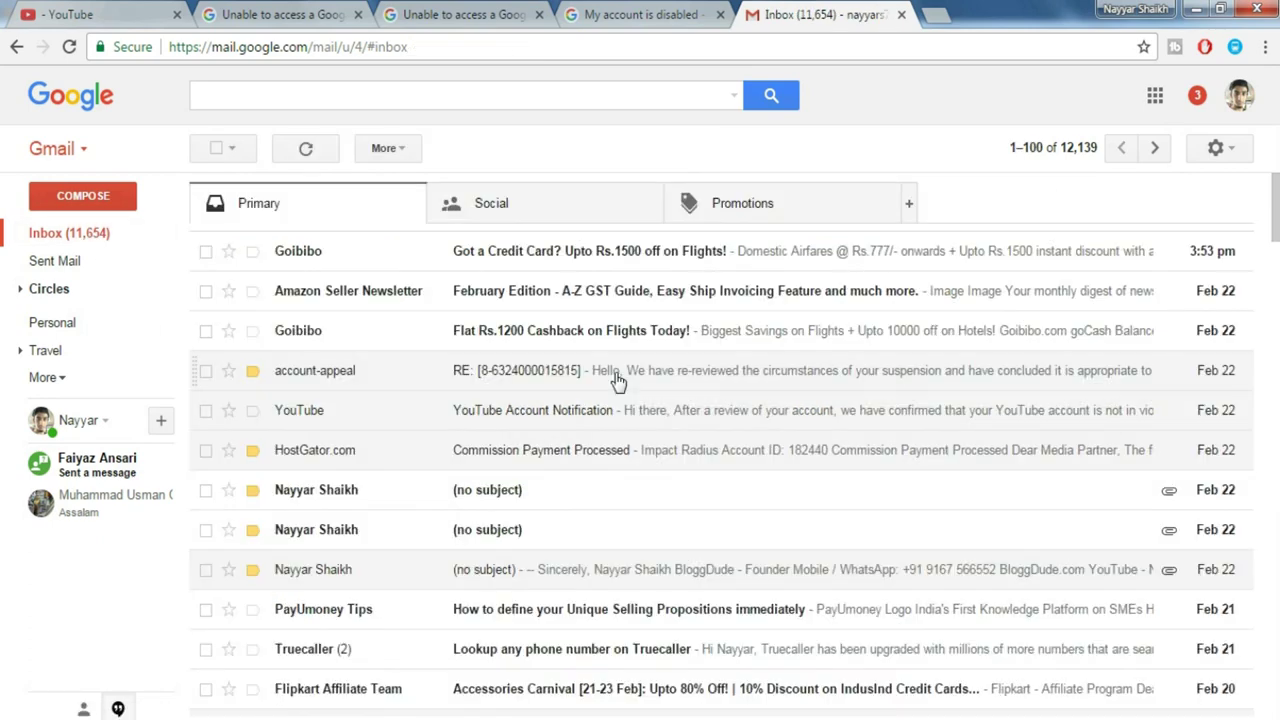
- Open the RE: account-appeal email confirming the account was re-reviewed and reinstated
{"action": "left_click", "coordinate": [617, 380]}
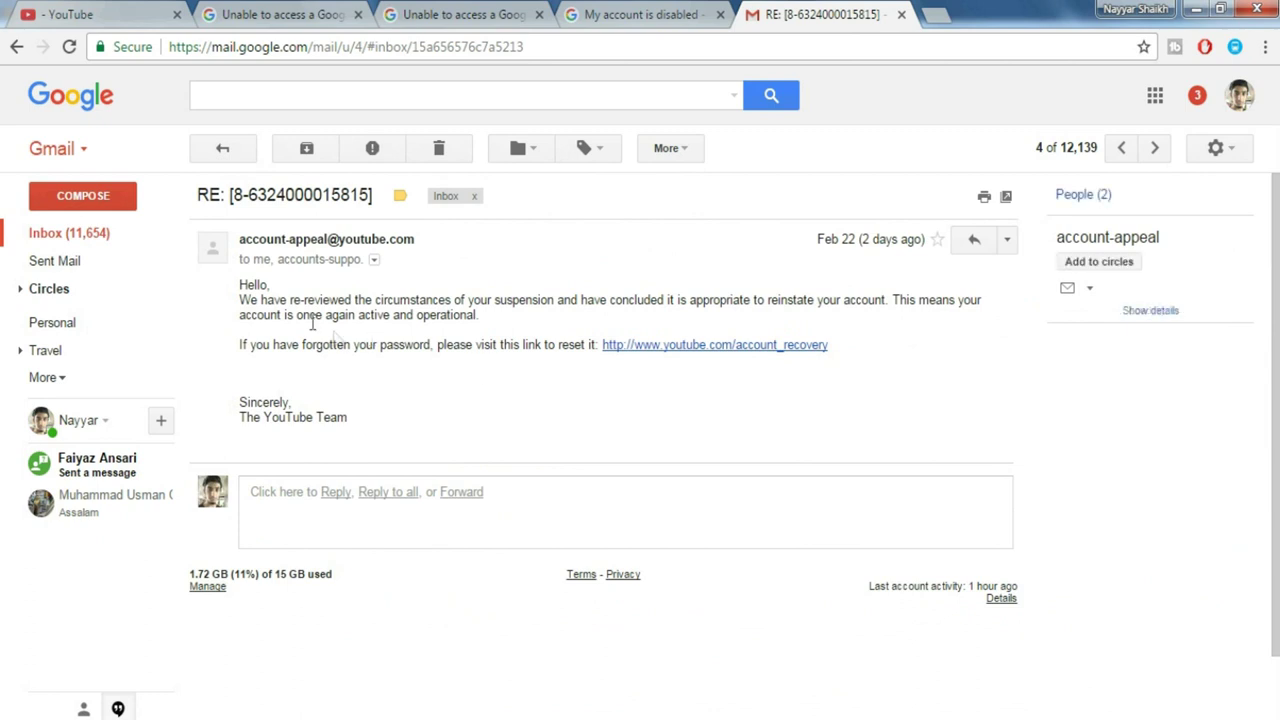